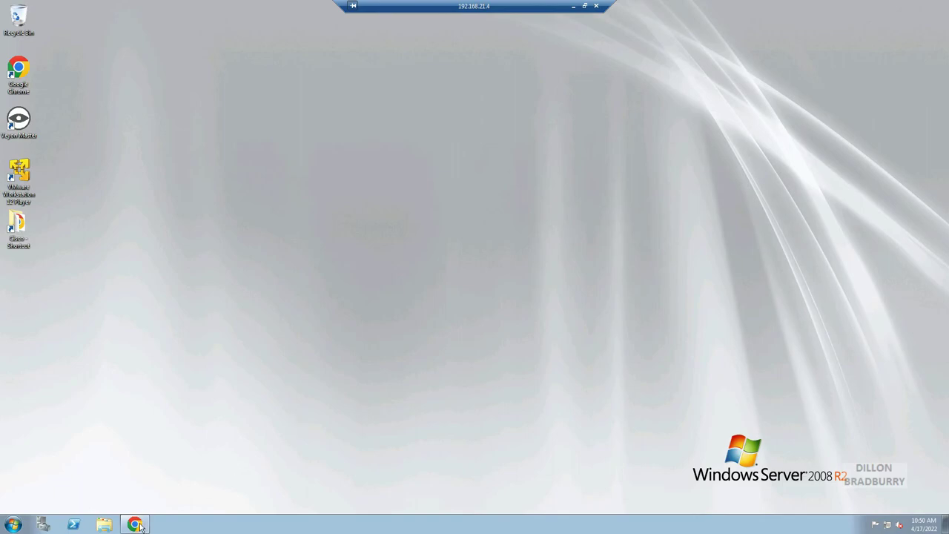
Check the Tftpd64 project page in the browser, then minimize the browser to show the desktop.
click(136, 525)
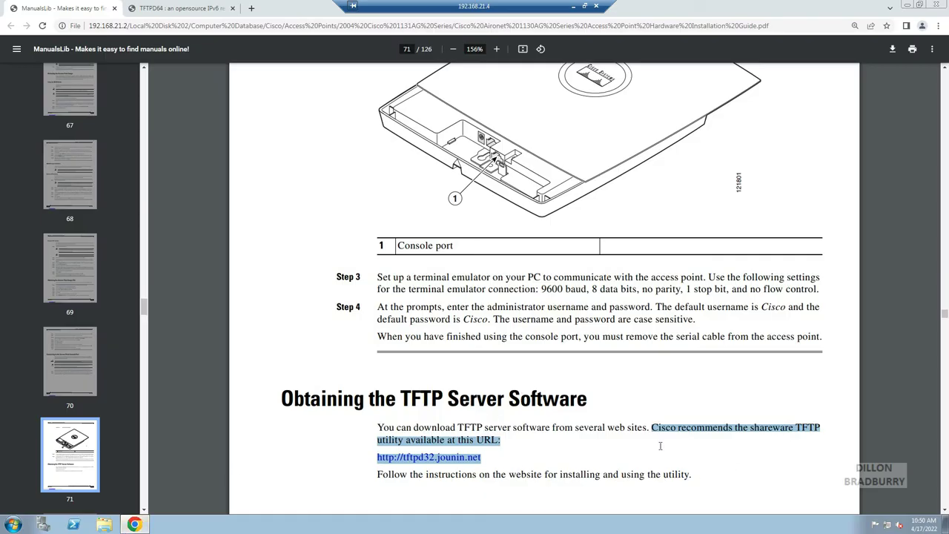
click(185, 5)
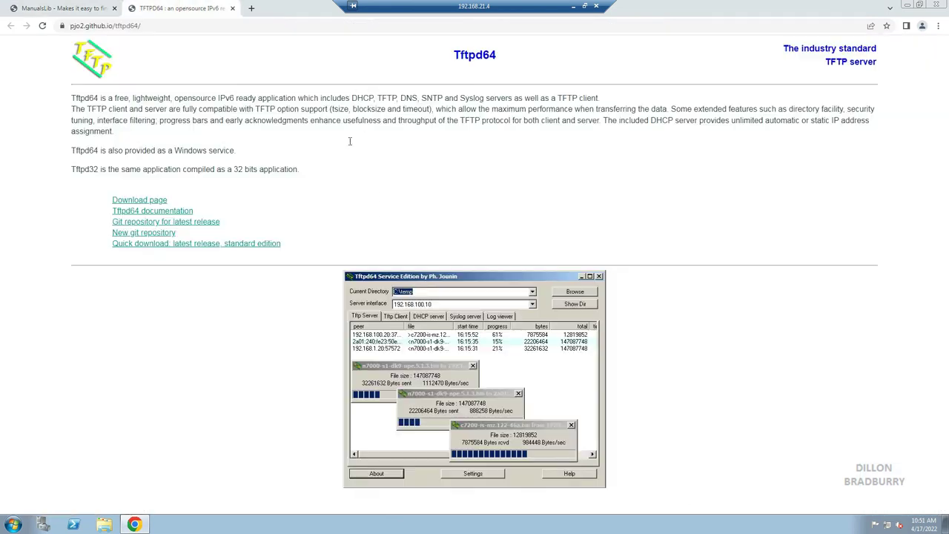
click(906, 5)
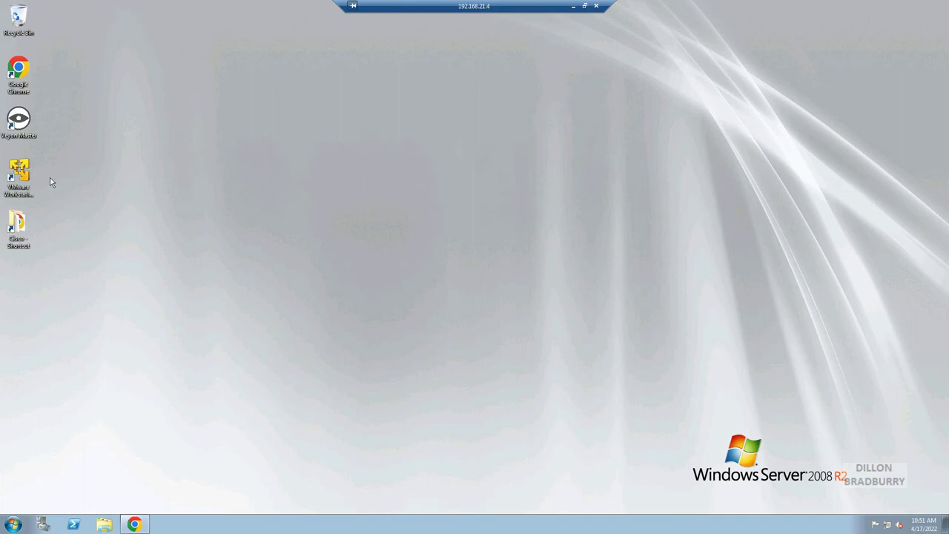
Install TFTPd64-4.62-setup from the Cisco folder, with the option to start Tftpd64 when setup finishes.
double_click(23, 240)
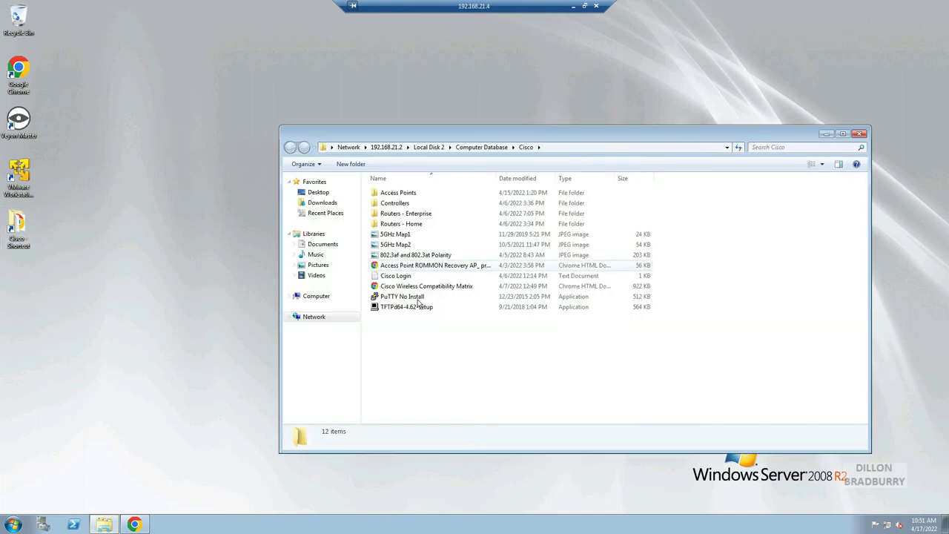
click(408, 307)
double_click(407, 307)
click(506, 270)
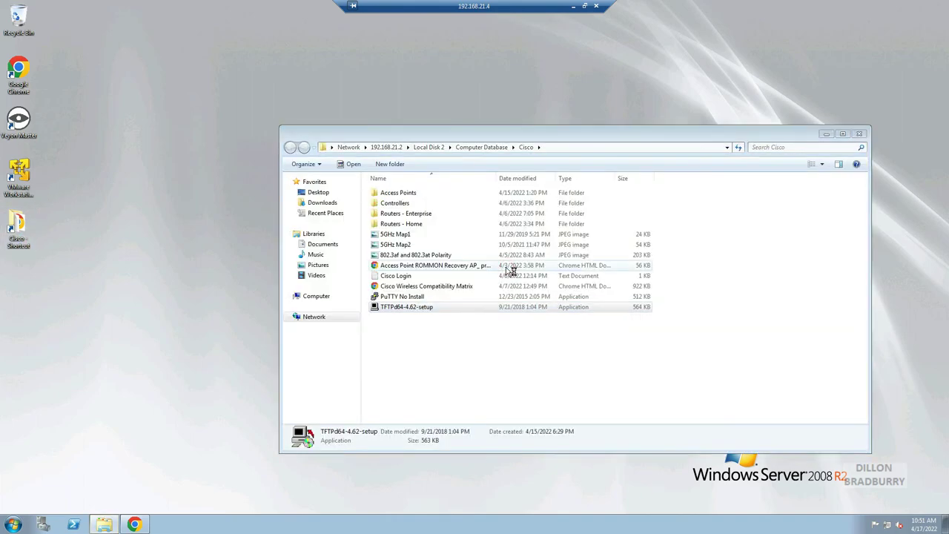
click(552, 318)
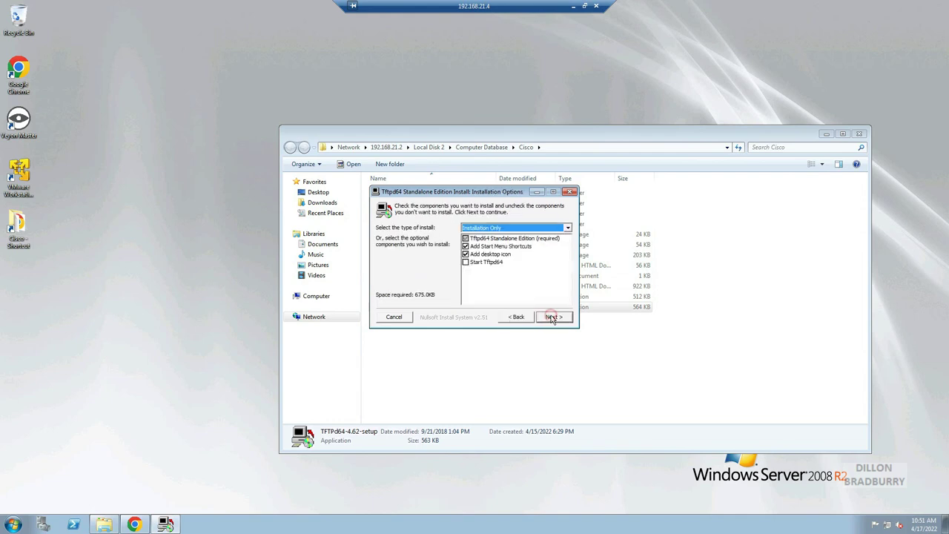
click(471, 264)
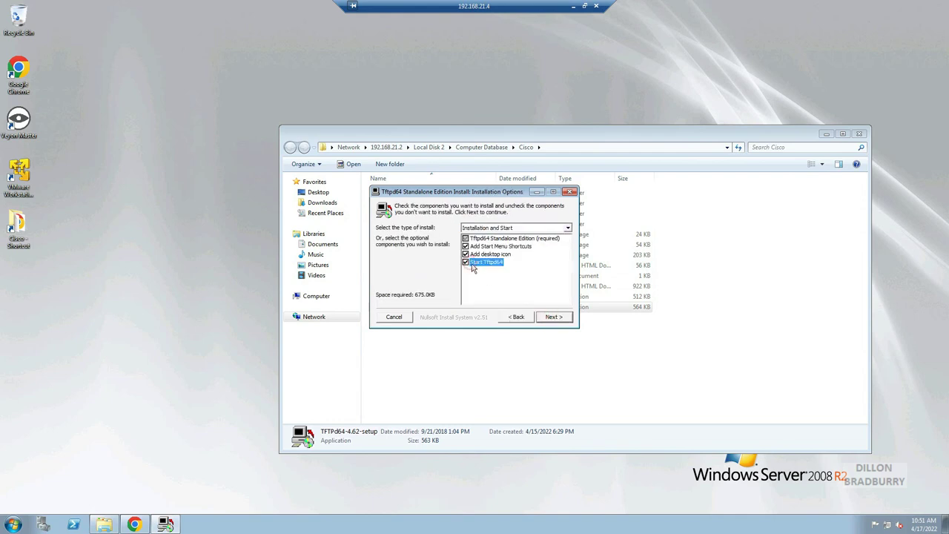
click(552, 317)
click(553, 318)
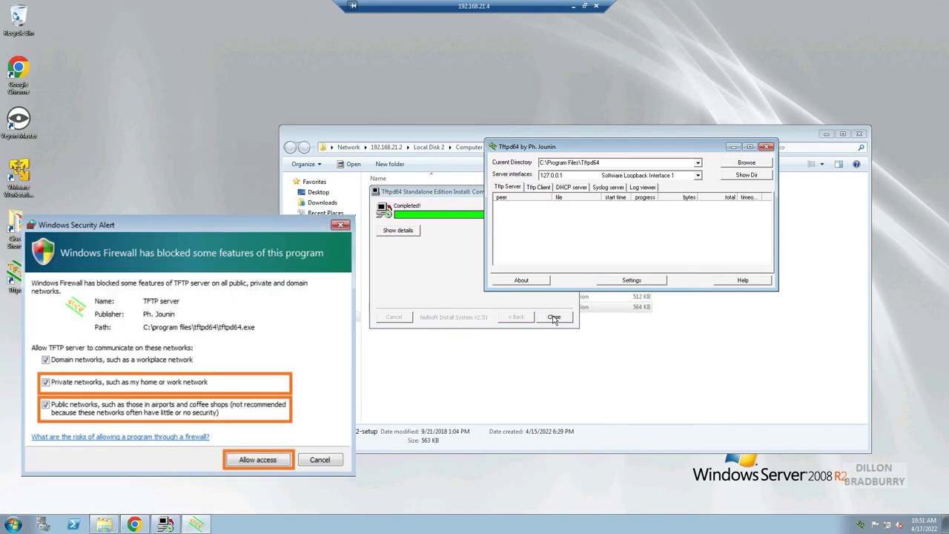
click(554, 317)
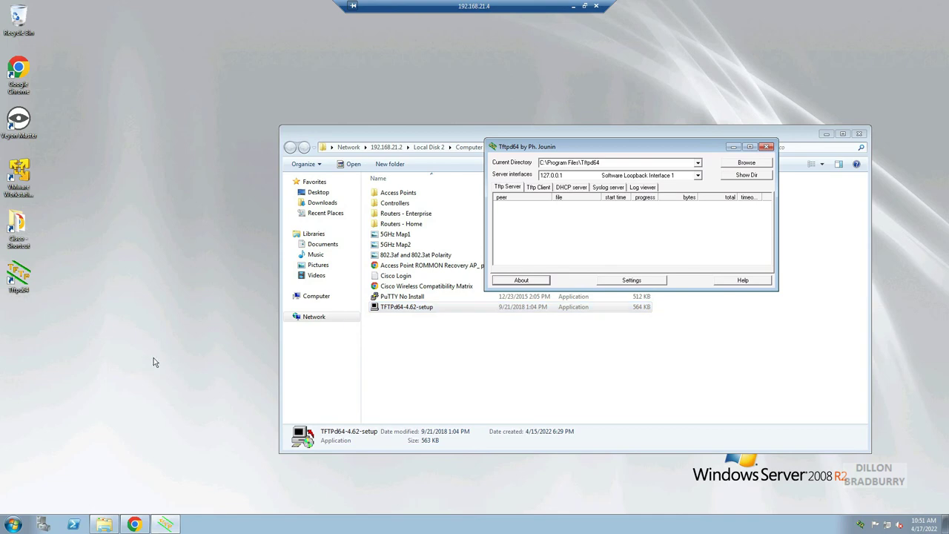
Open Network Connections with ncpa.cpl and open the Local Area Connection properties.
click(13, 527)
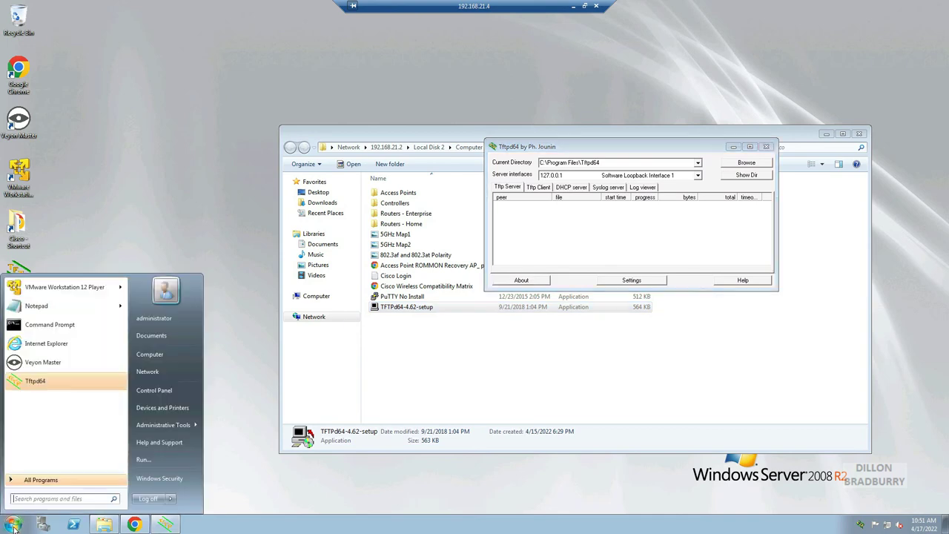
text(ncpa.)
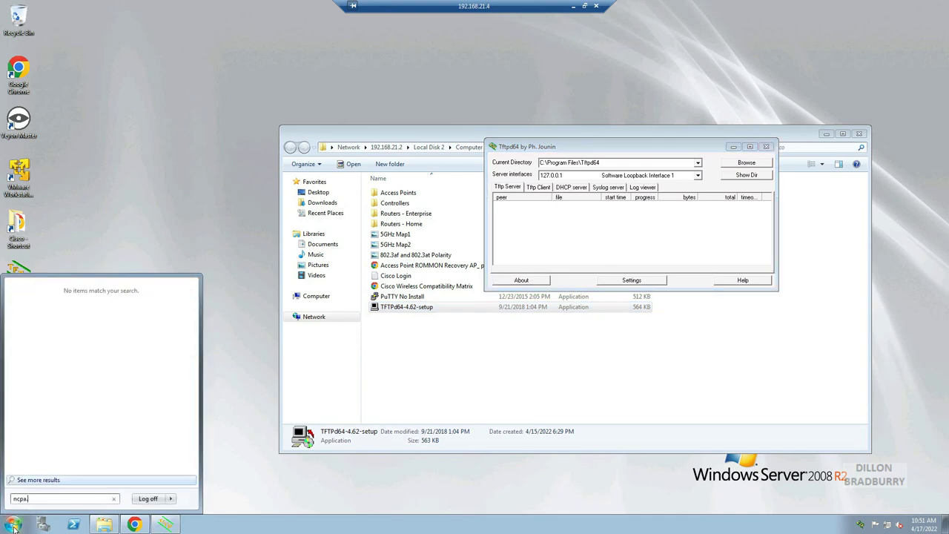
text(cpl)
key(Return)
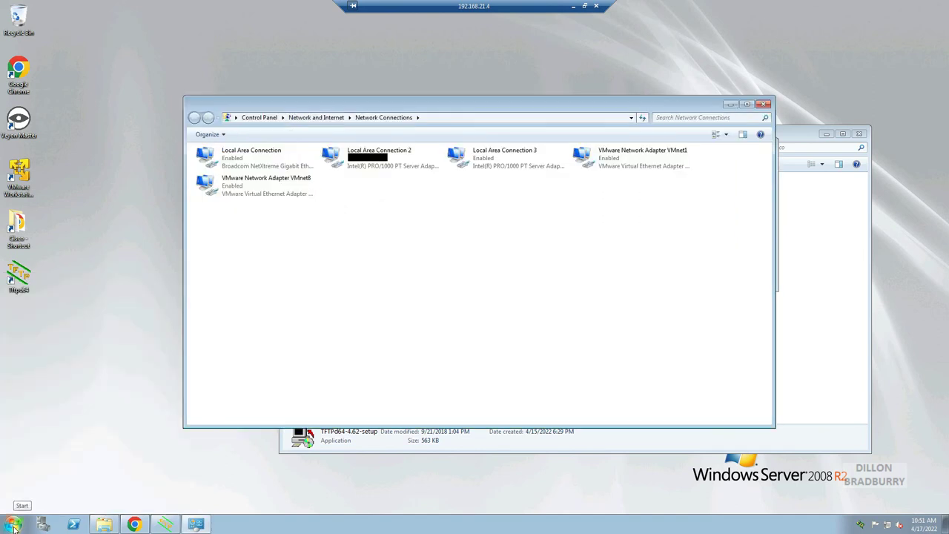
double_click(265, 164)
click(419, 257)
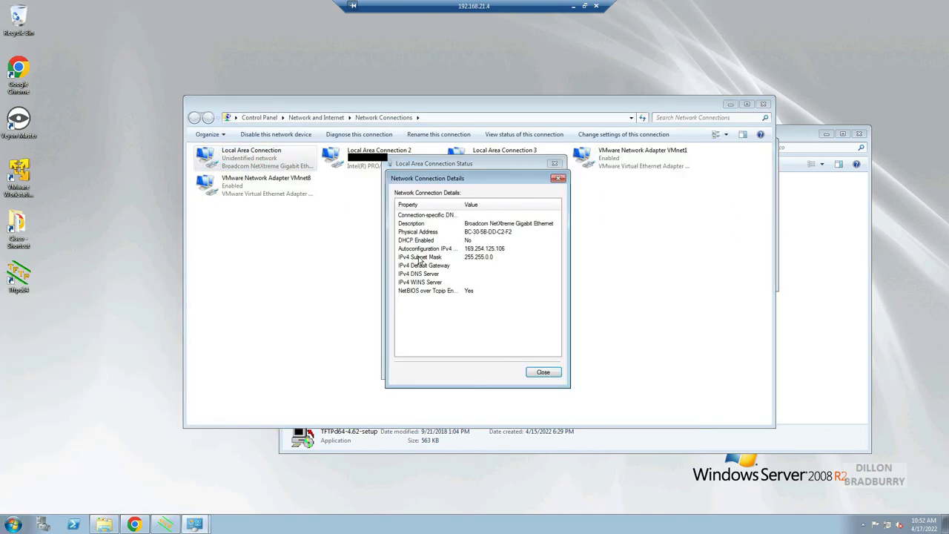
click(557, 179)
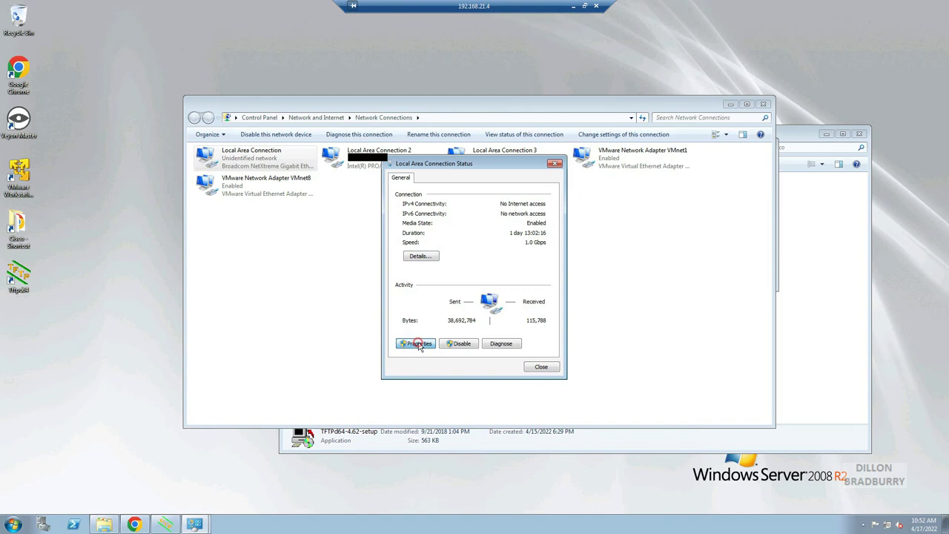
click(423, 341)
Set IPv4 to static address 10.0.0.2 with subnet mask 255.255.255.224 and apply.
double_click(460, 292)
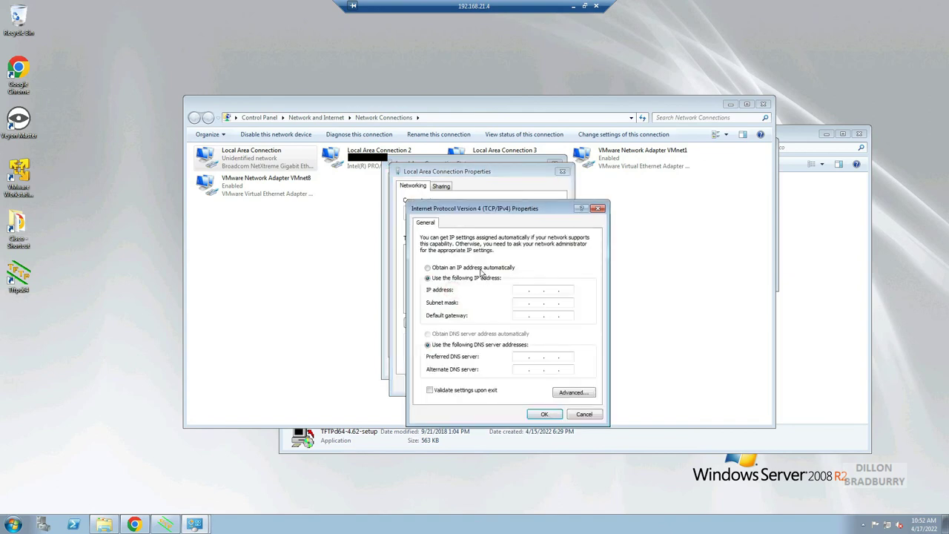
click(523, 289)
text(10 . 0 . 0 . 2)
click(516, 303)
double_click(536, 303)
text(255 . 255 . 255 . 224)
click(544, 414)
click(508, 384)
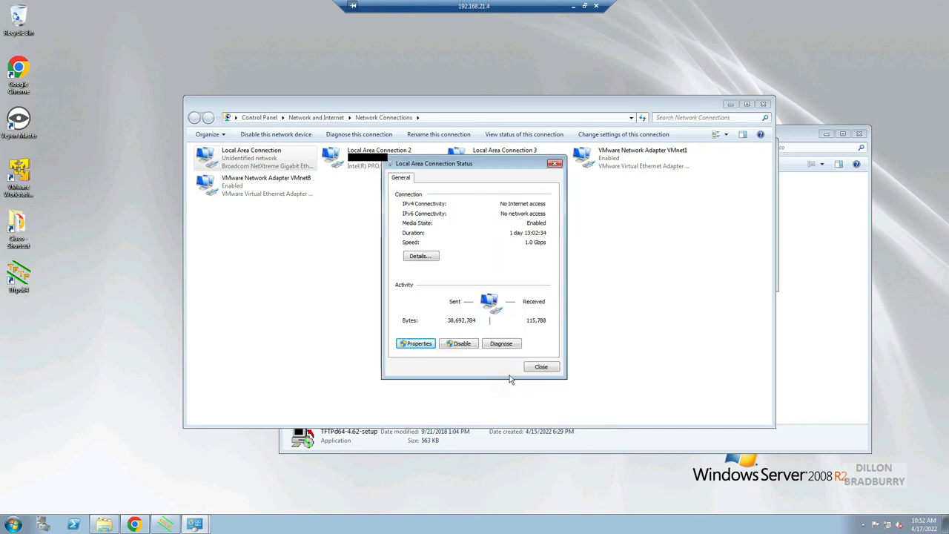
Confirm 10.0.0.2 / 255.255.255.224 in the connection details, then close the status dialog.
click(413, 254)
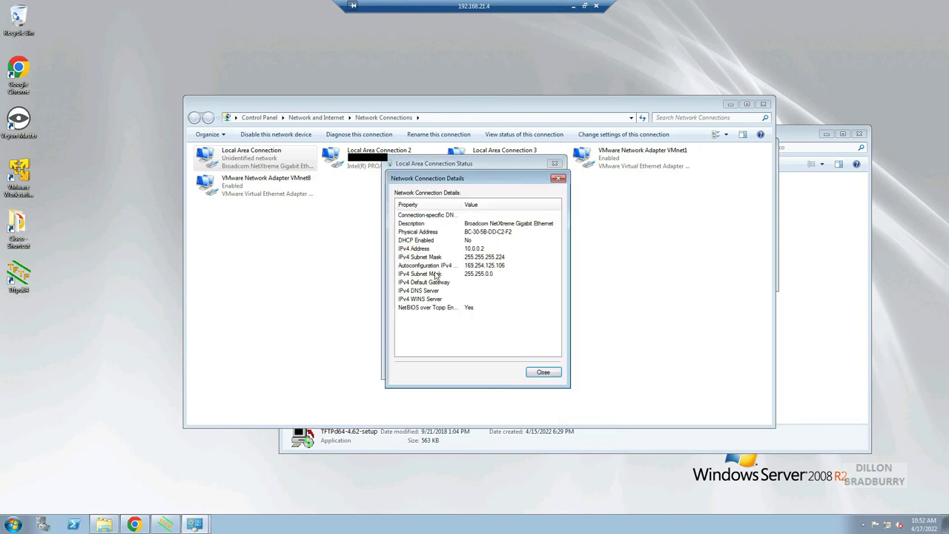
click(559, 180)
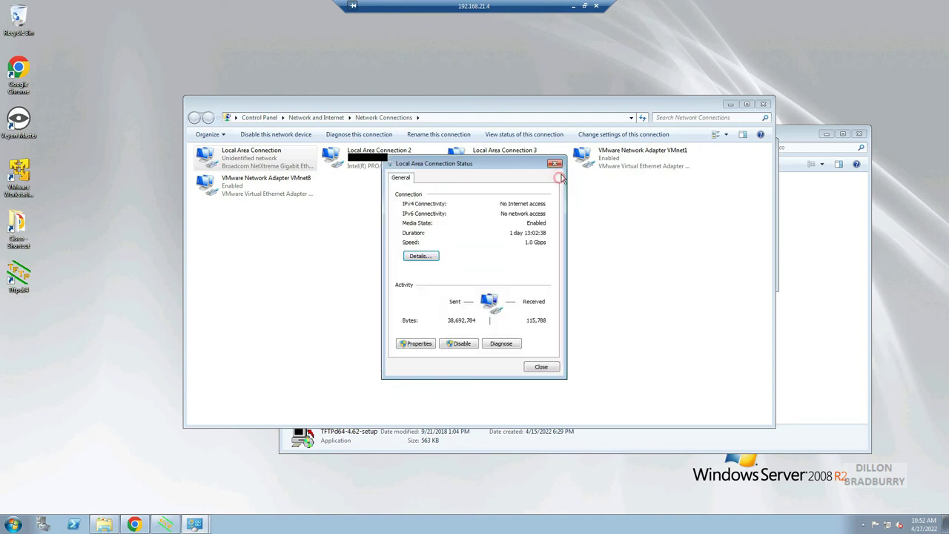
click(542, 370)
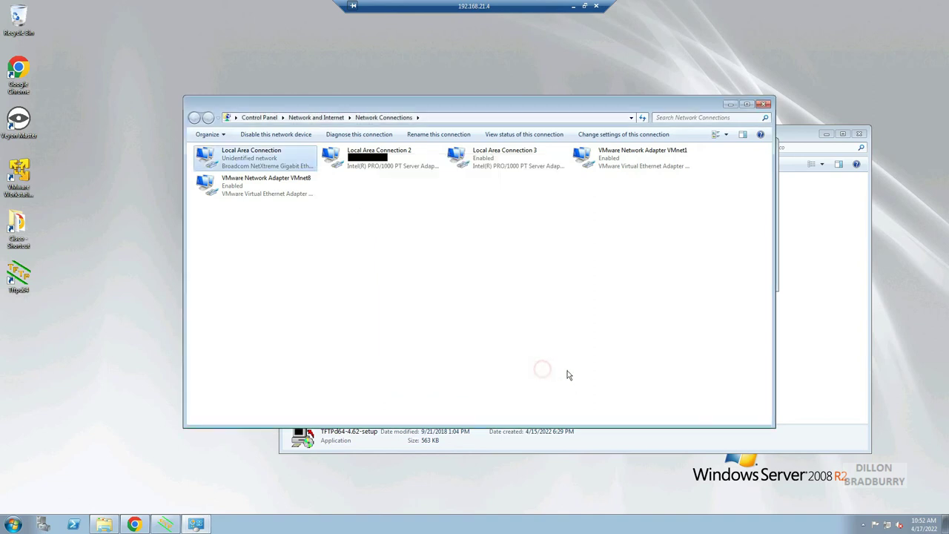
double_click(254, 156)
click(420, 257)
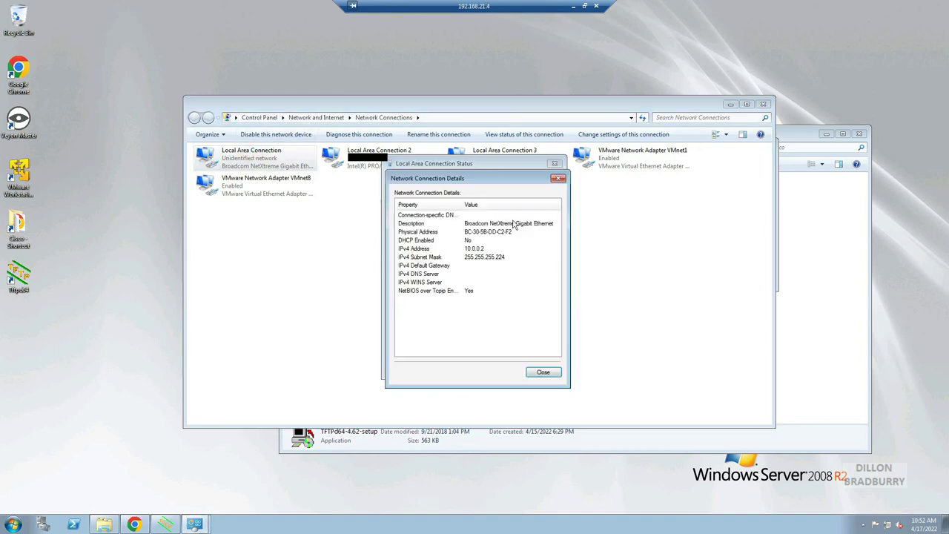
click(559, 178)
click(555, 163)
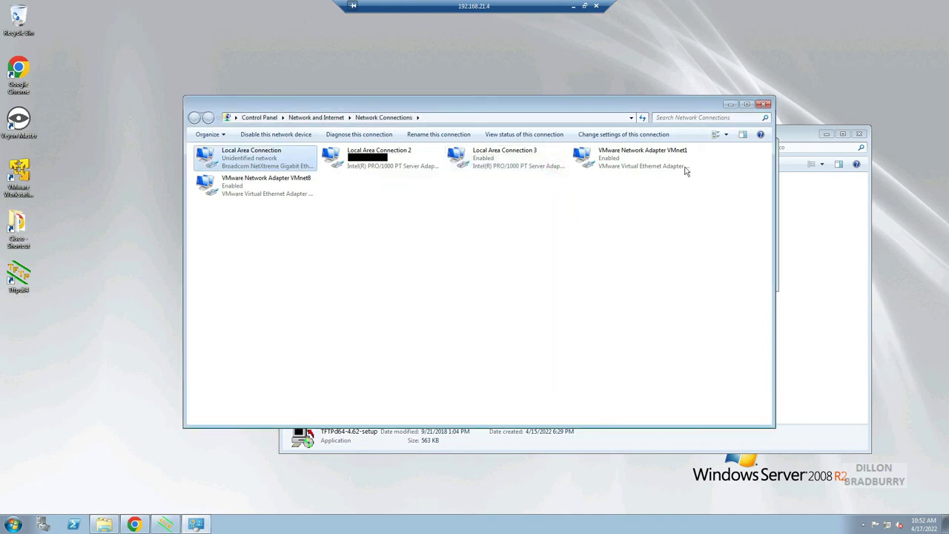
Close Network Connections and select the COM1 serial line value in PuTTY.
click(763, 104)
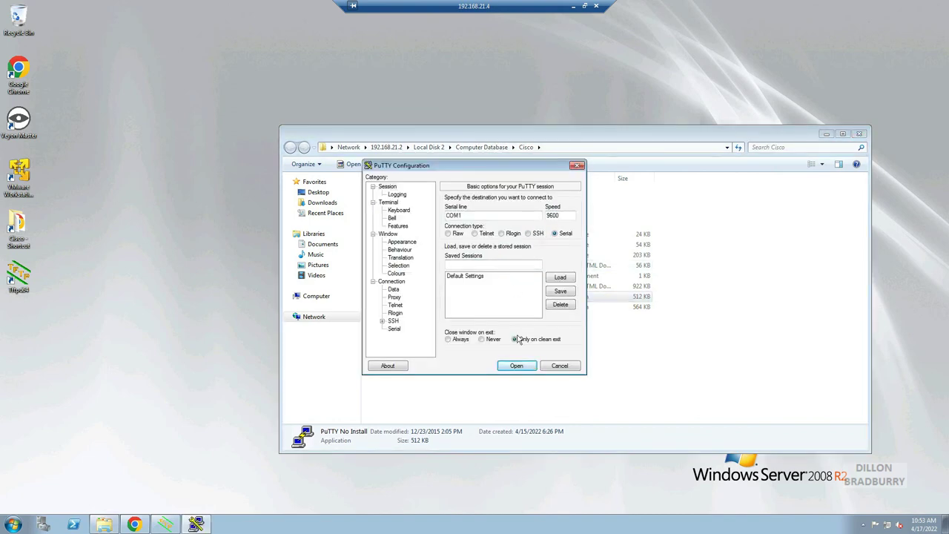
drag(478, 215, 438, 214)
Start the COM1 console session, then duplicate ap3g2-k9w7-tar.153-3.JF5.tar in the 2012-2013 access point folder.
click(516, 366)
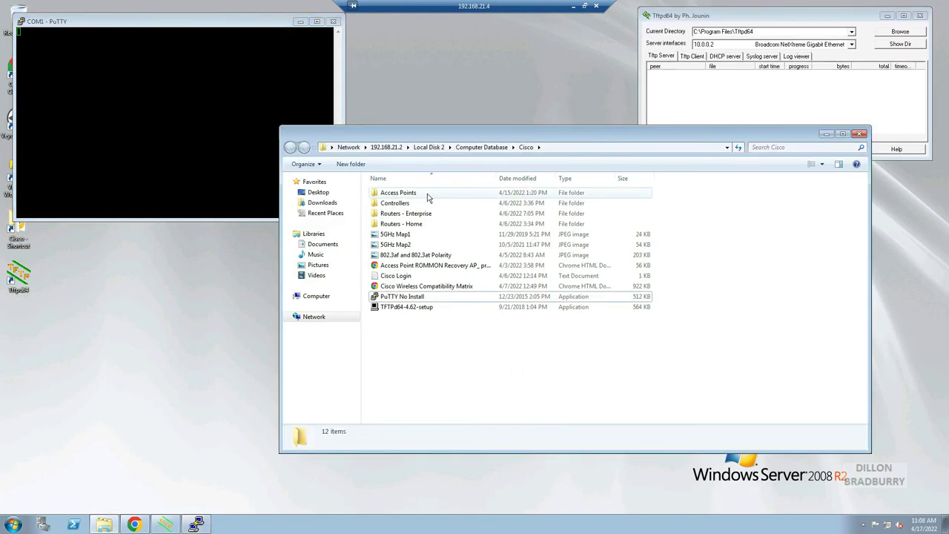
double_click(426, 193)
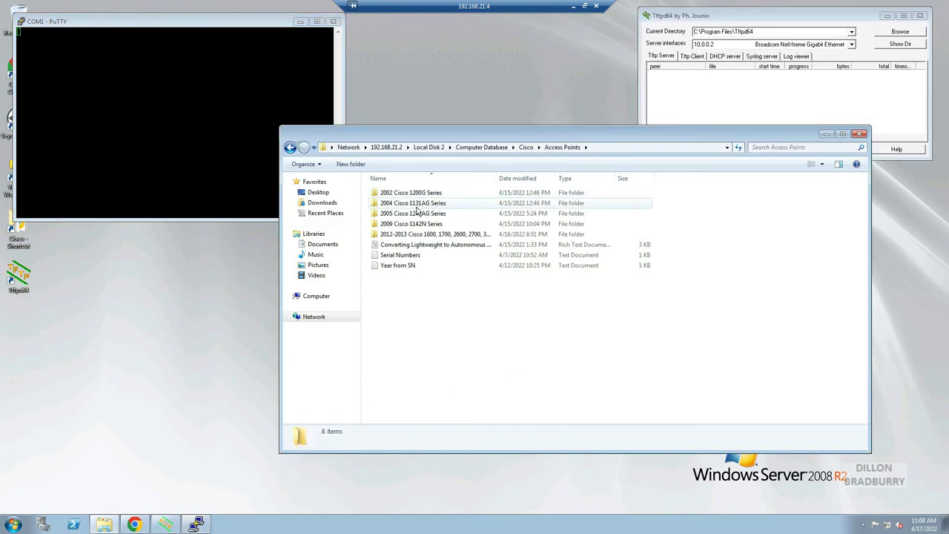
double_click(408, 235)
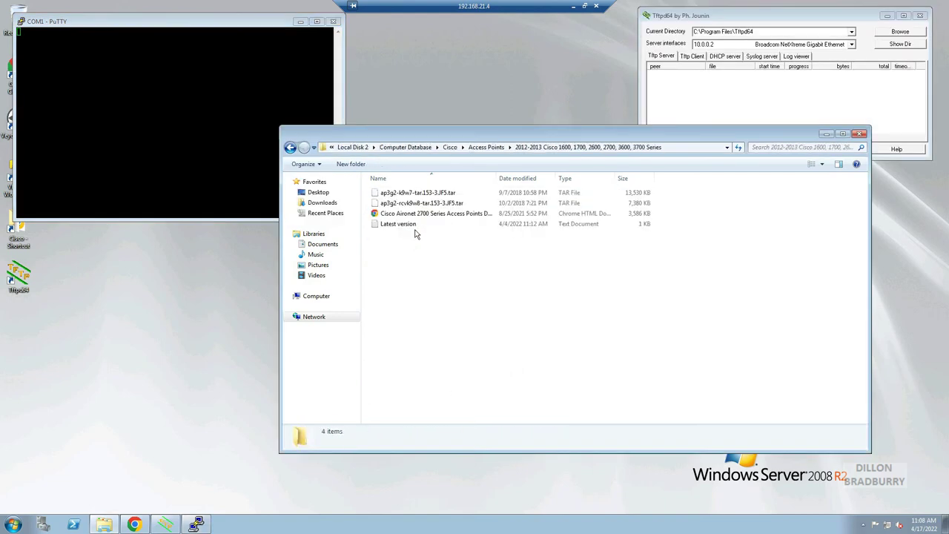
click(436, 194)
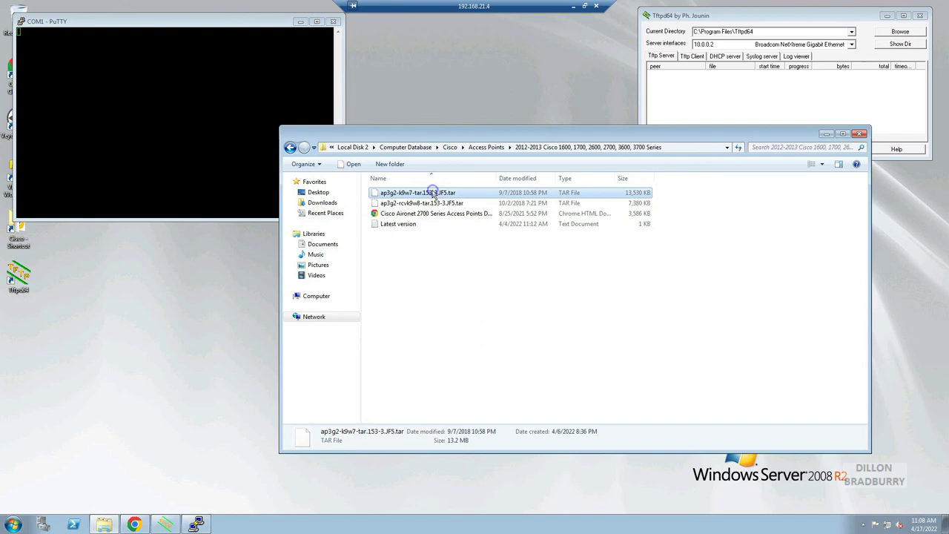
right_click(436, 194)
click(450, 247)
click(424, 278)
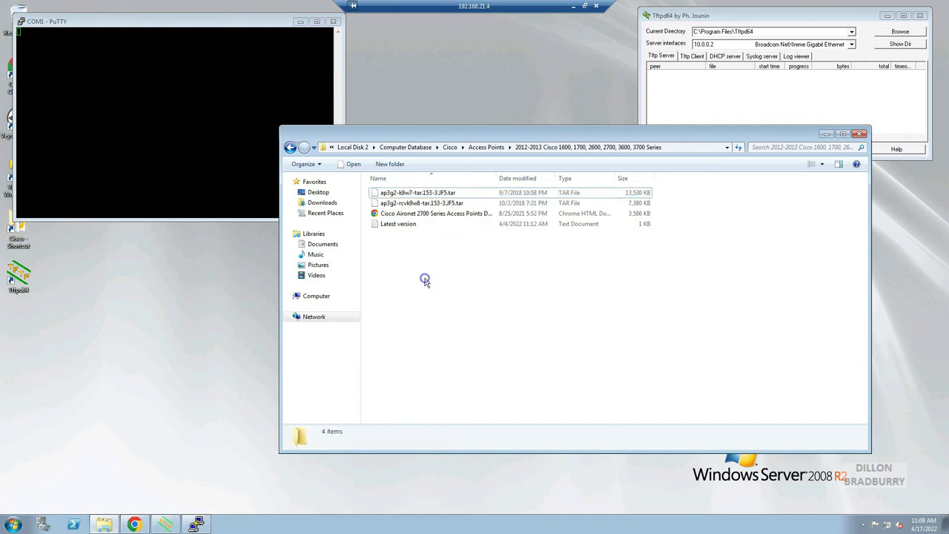
right_click(424, 278)
click(452, 347)
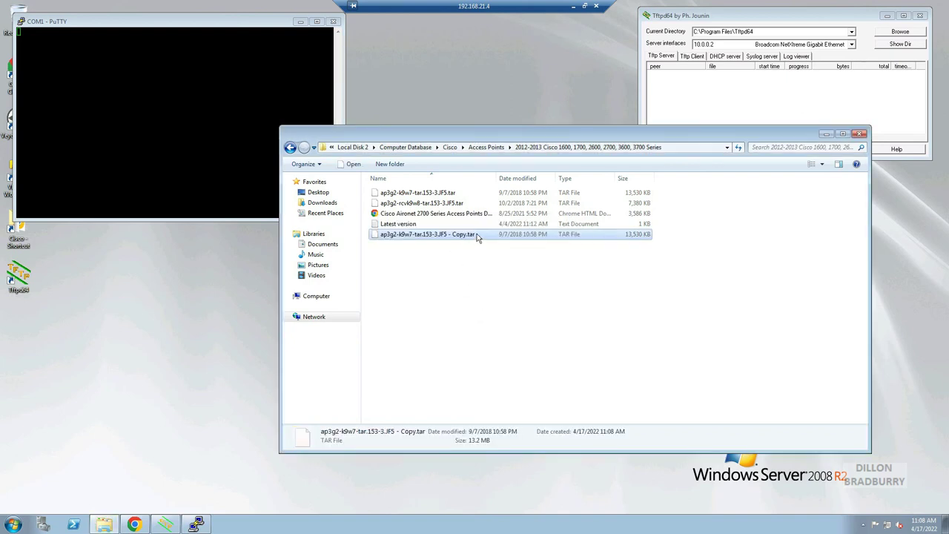
Rename the copy to ap3g2-k9w7-tar.default.
click(477, 233)
drag(477, 234, 428, 233)
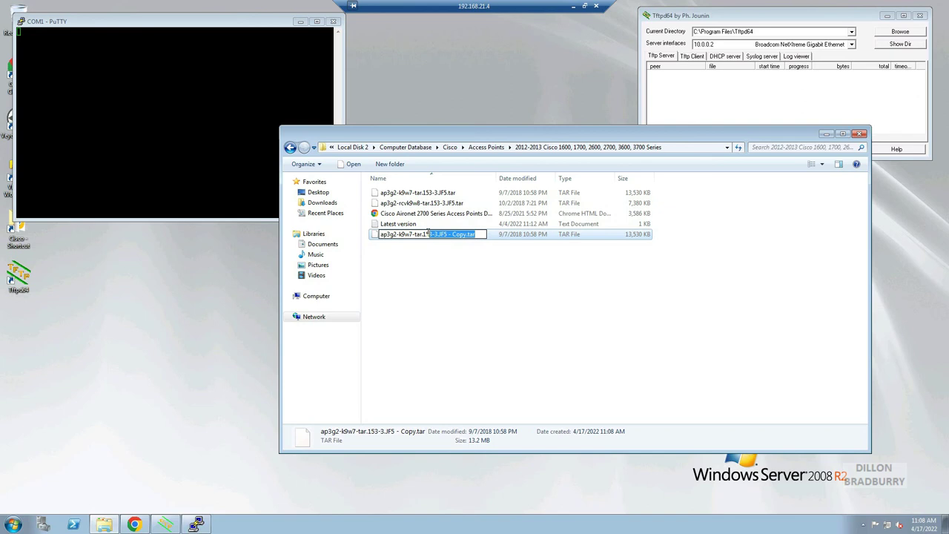
text(defau)
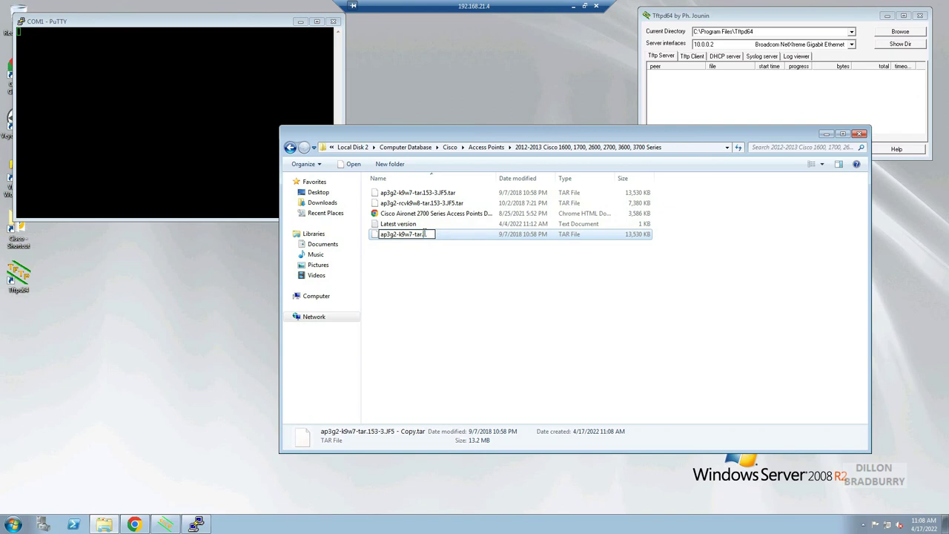
text(lt)
key(Return)
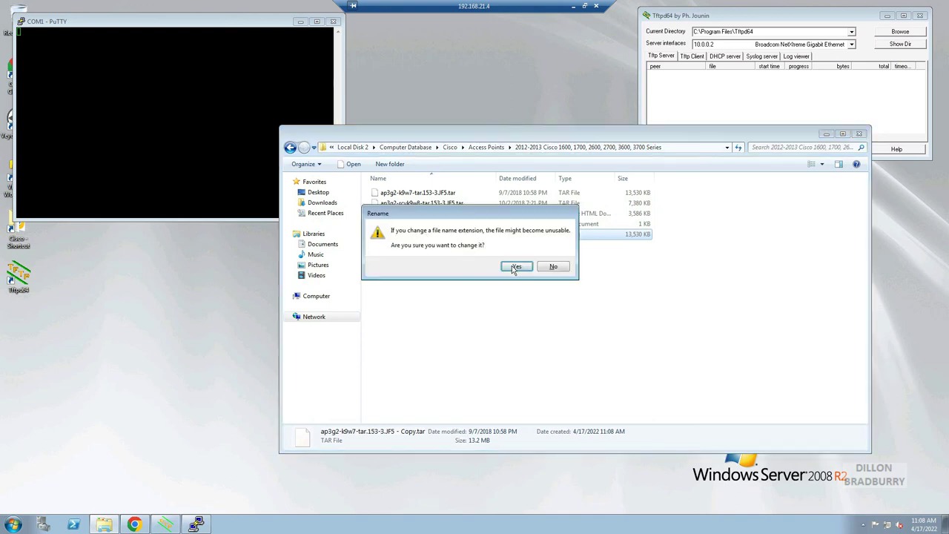
Accept the extension change and copy ap3g2-k9w7-tar.default.
click(515, 267)
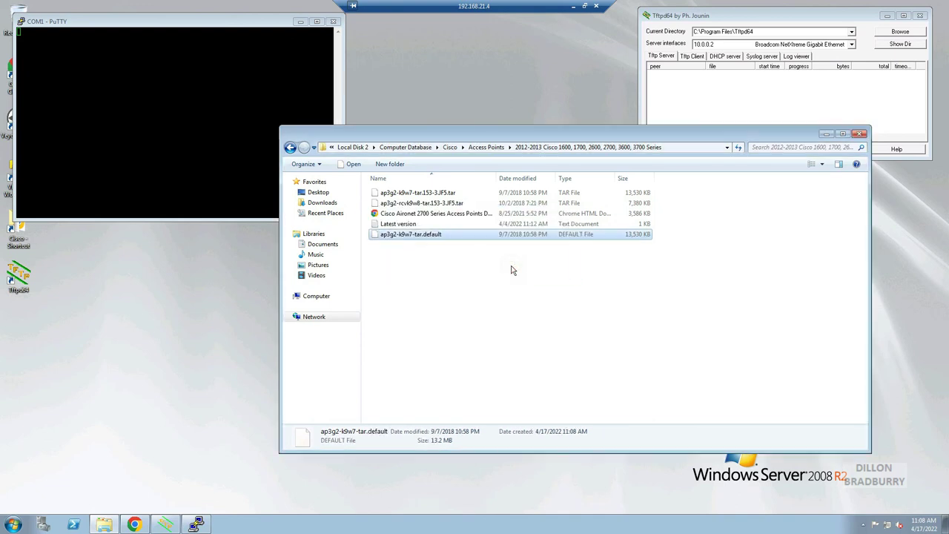
right_click(470, 235)
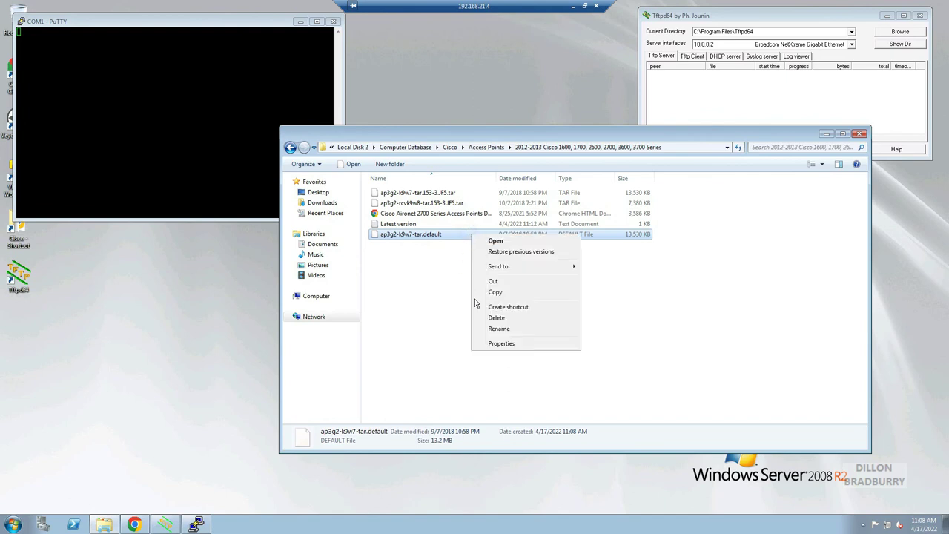
click(495, 292)
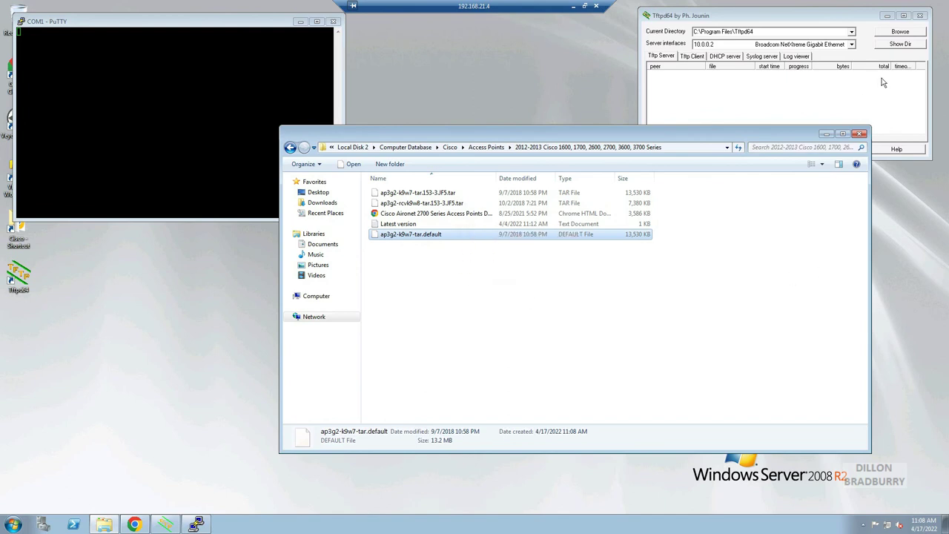
Paste the image into C:\Program Files\Tftpd64 via Tftpd64's Show Dir, then return to the serial console.
click(906, 48)
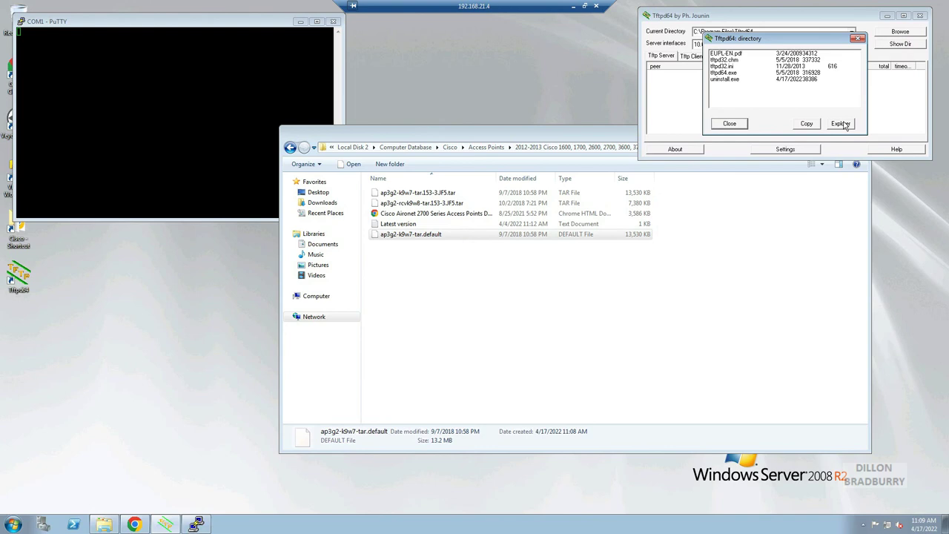
click(844, 123)
right_click(421, 294)
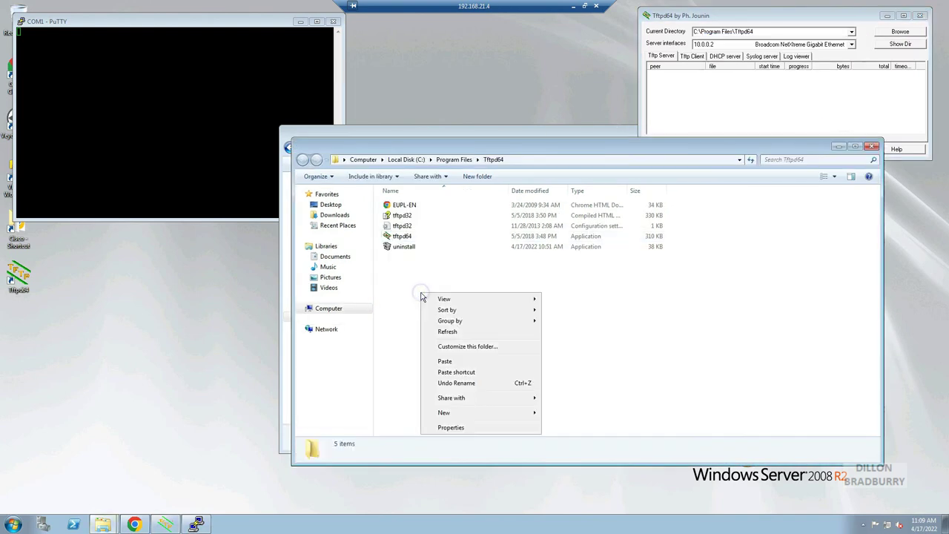
click(444, 361)
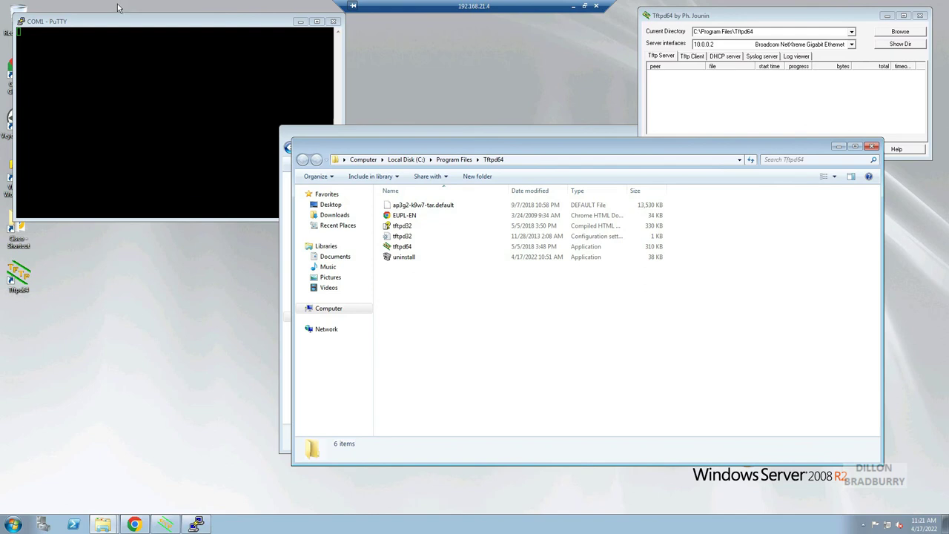
click(121, 25)
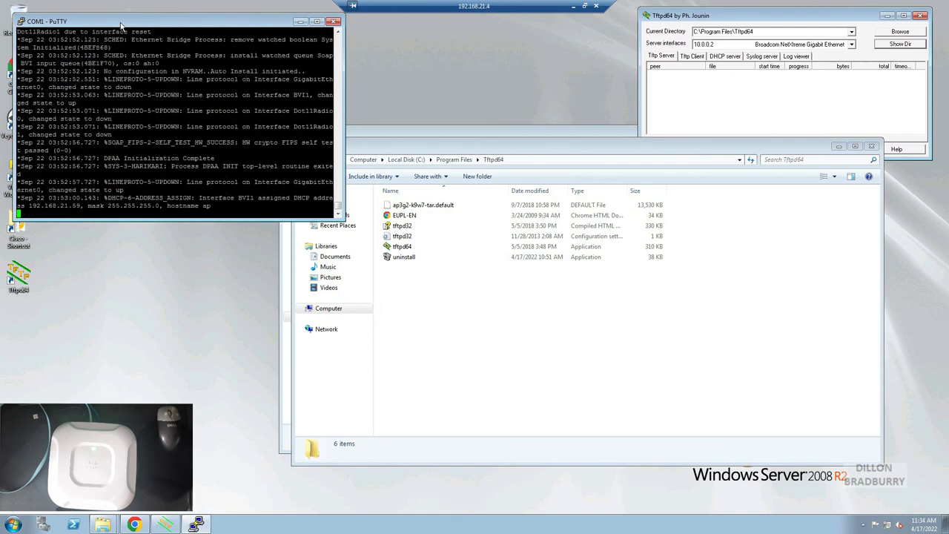
Load 192.168.21.59 in Chrome and enter the sign-in username and password.
key(alt+Tab)
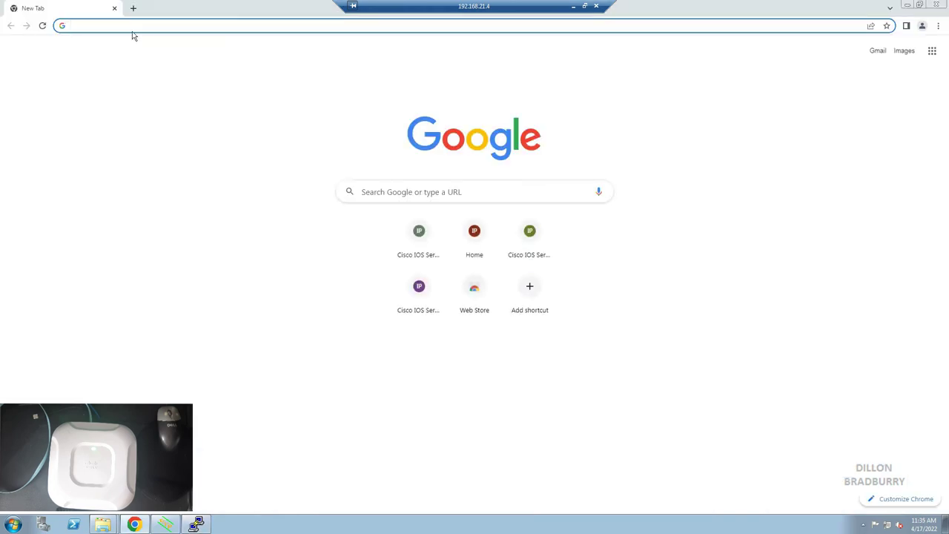
text(192.168.)
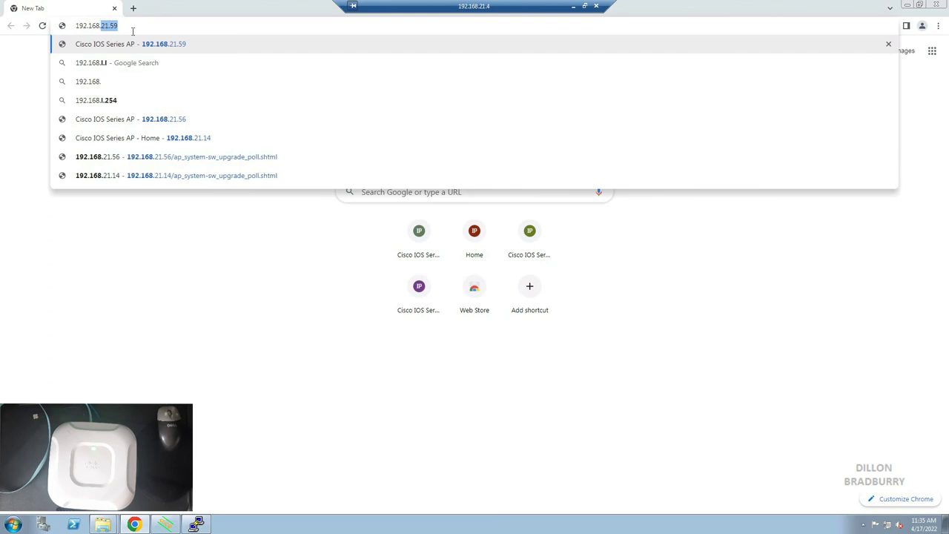
key(Return)
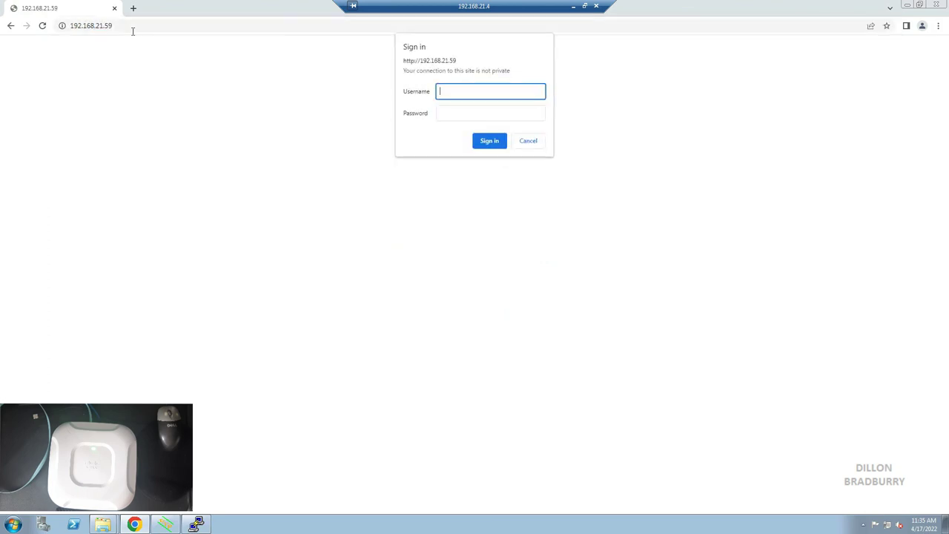
text(Cisco)
key(Tab)
text(C)
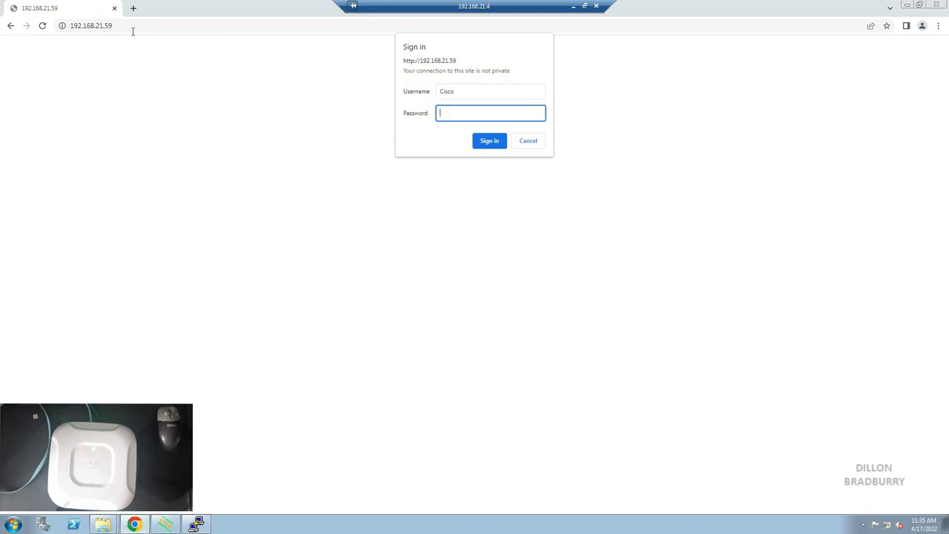
text(isco)
Submit the credentials to open the AP's Home summary page, then reveal the password in Chrome's save prompt.
key(Return)
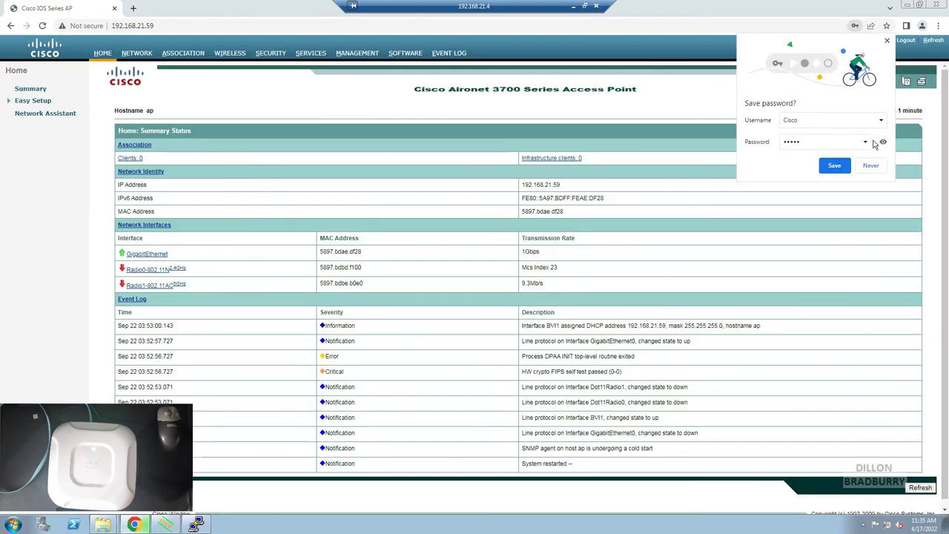
click(883, 142)
click(883, 142)
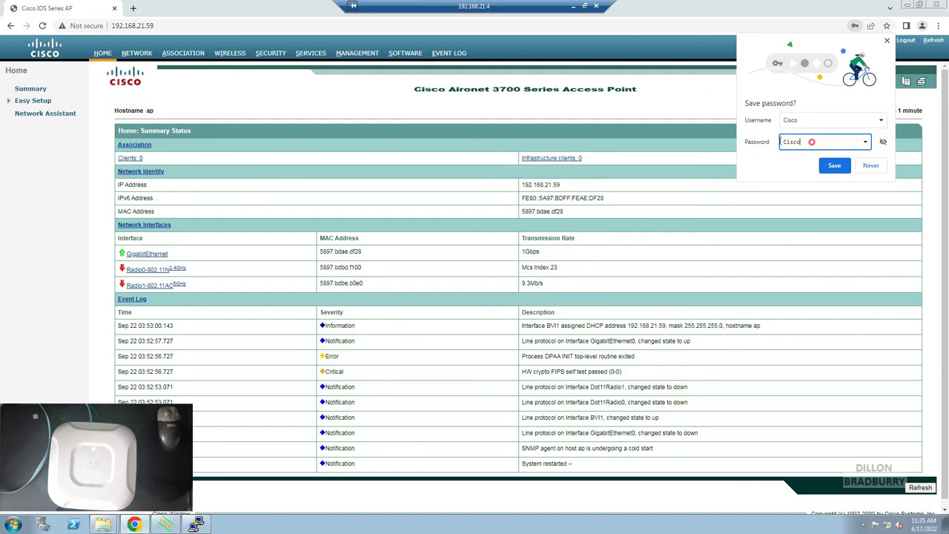